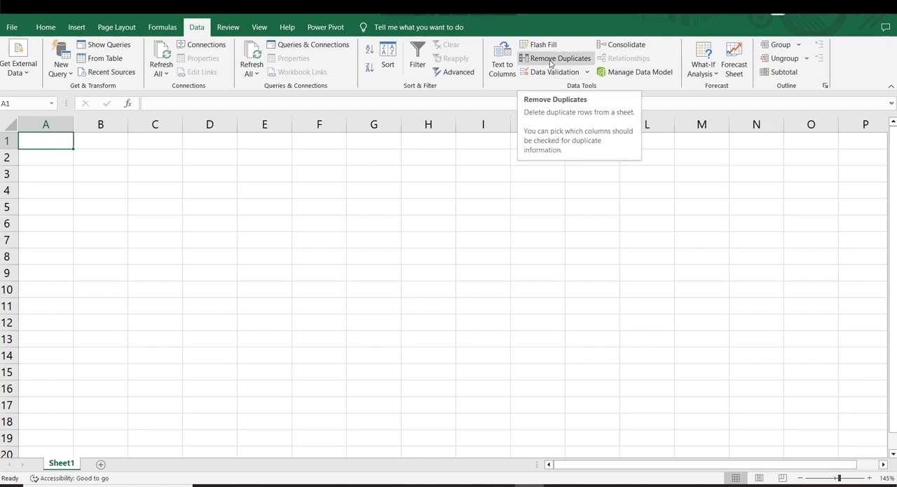
# Enter the column header S.No in cell D3
pyautogui.click(470, 201)
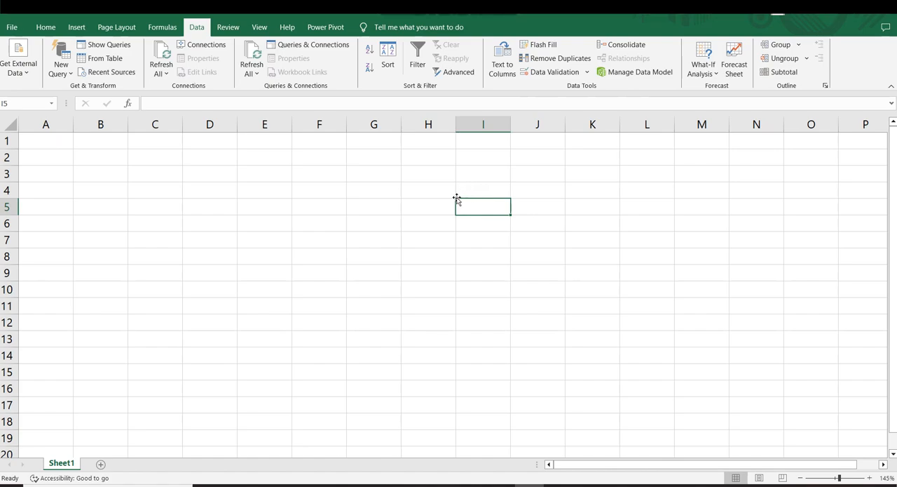
pyautogui.press('ctrl')
pyautogui.scroll(3, 421, 214)
pyautogui.click(334, 214)
pyautogui.click(301, 196)
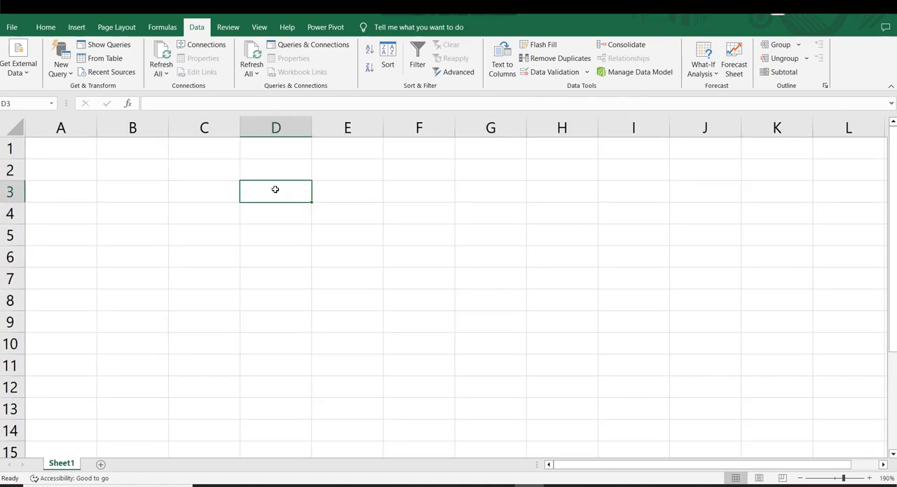
pyautogui.write('$')
pyautogui.press('Return')
pyautogui.click(276, 189)
pyautogui.press('BackSpace')
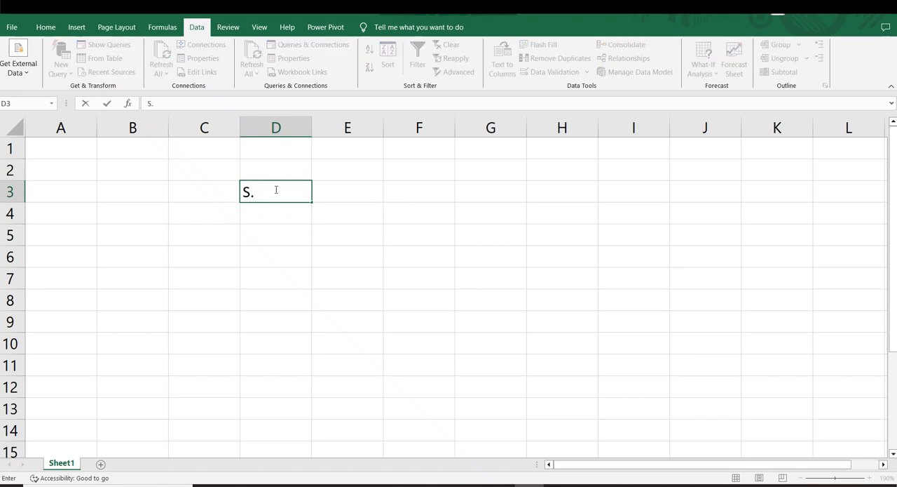
pyautogui.write('S.o')
pyautogui.press('BackSpace')
pyautogui.write('No')
pyautogui.press('Tab')
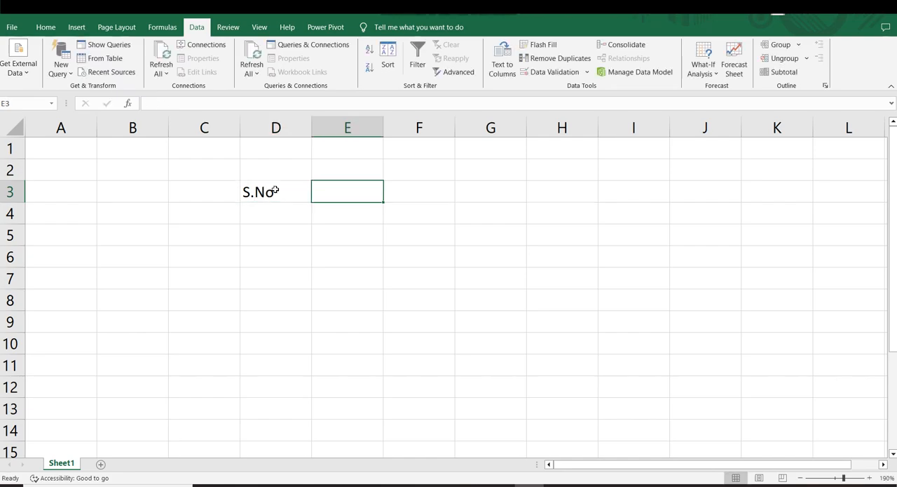
# Enter the column headers Name in E3 and Age in F3
pyautogui.write('Name')
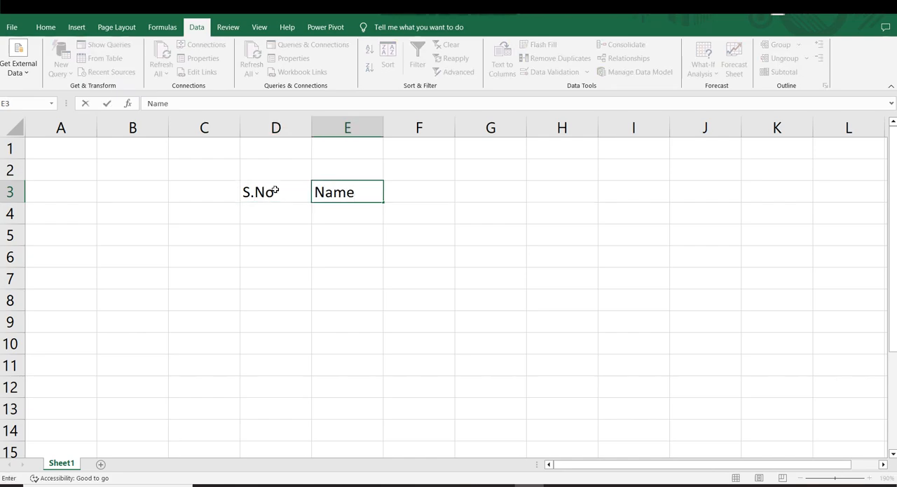
pyautogui.press('Tab')
pyautogui.write('age')
pyautogui.press('BackSpace')
pyautogui.press('BackSpace')
pyautogui.press('BackSpace')
pyautogui.write('Age')
pyautogui.press('Return')
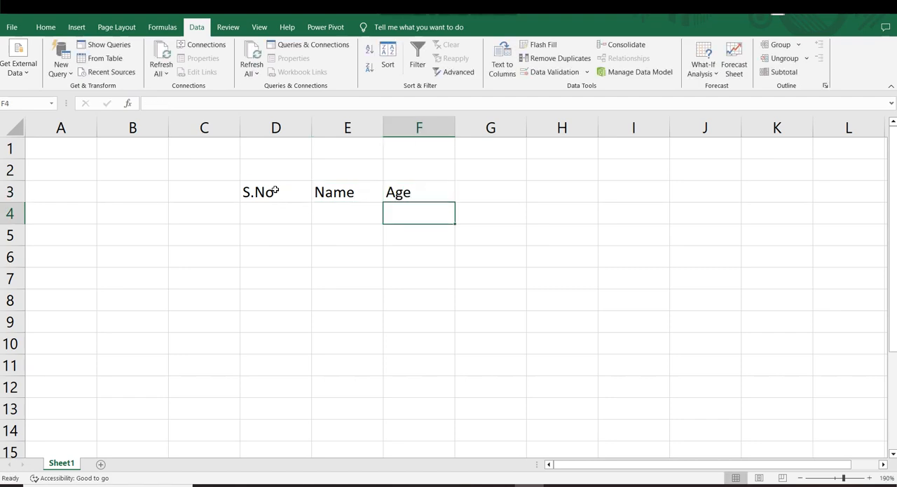
# Apply all borders to the range D3:F13
pyautogui.click(276, 192)
pyautogui.moveTo(336, 204); pyautogui.dragTo(463, 426)
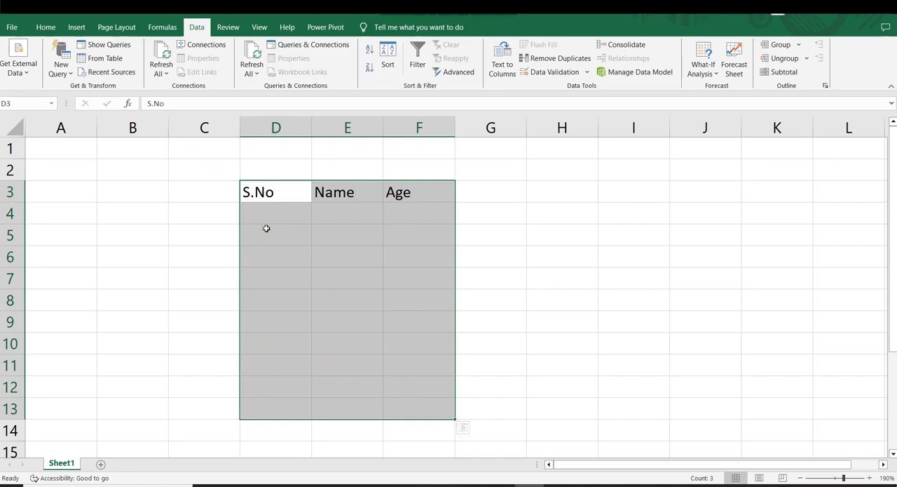
pyautogui.click(45, 26)
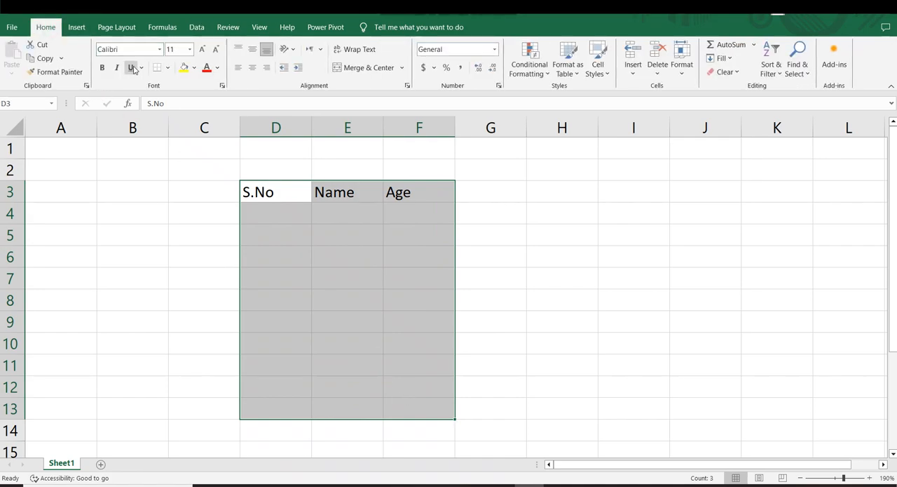
pyautogui.click(167, 68)
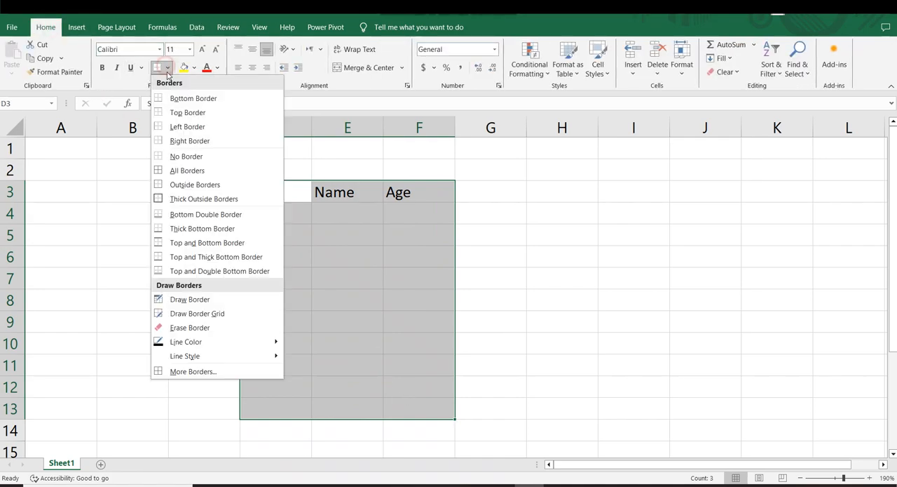
pyautogui.click(190, 171)
pyautogui.click(491, 212)
# Center the header cells D3:F3 both vertically and horizontally
pyautogui.moveTo(287, 189); pyautogui.dragTo(419, 192)
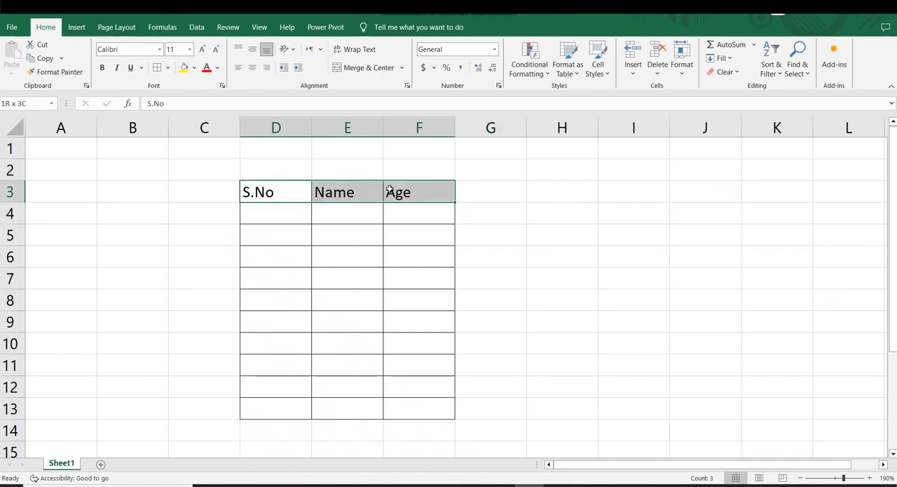
pyautogui.click(252, 49)
pyautogui.click(250, 67)
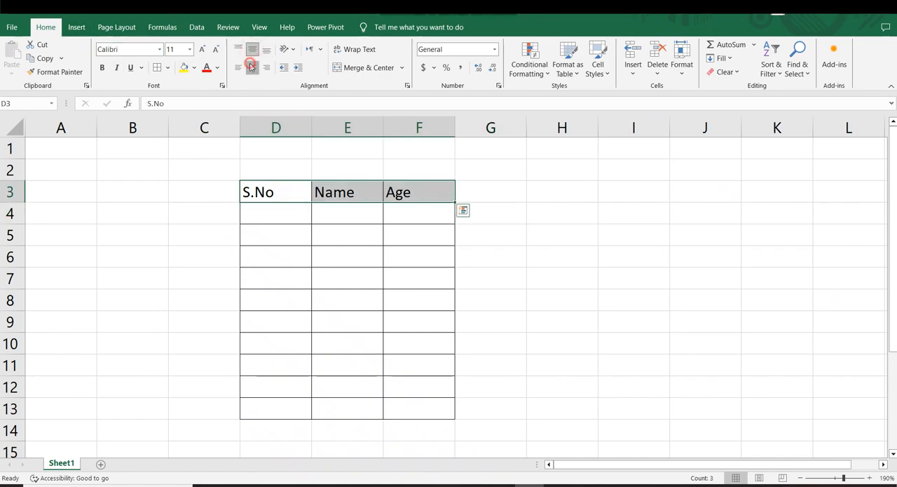
# Format the header row D3:F3 with bold red text and a yellow fill
pyautogui.click(102, 67)
pyautogui.click(206, 69)
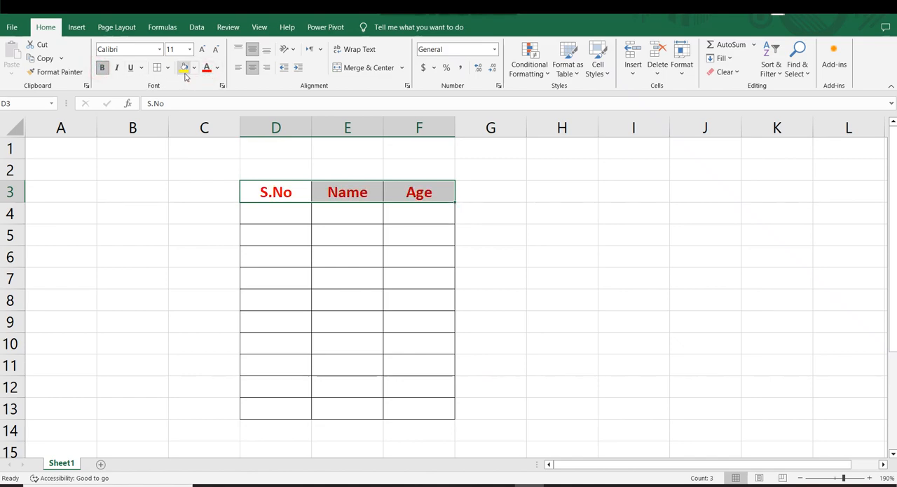
pyautogui.click(184, 67)
pyautogui.click(544, 196)
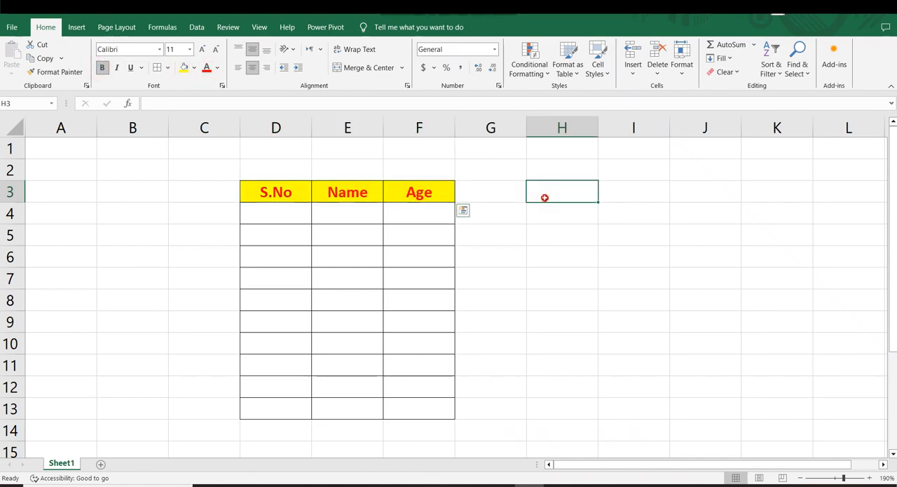
# Fill the S.No column in D4:D13 with the numbers 1 to 10 as a series
pyautogui.click(273, 209)
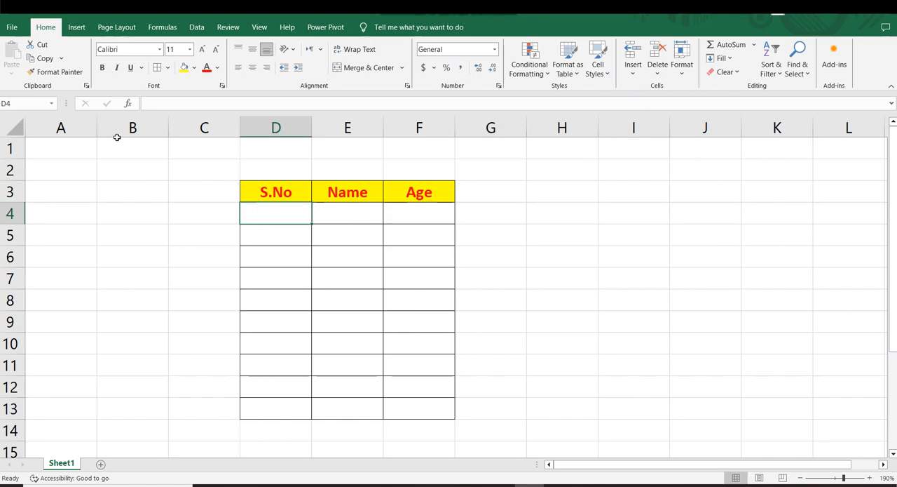
pyautogui.write('1')
pyautogui.press('Return')
pyautogui.write('2')
pyautogui.press('Return')
pyautogui.moveTo(273, 209); pyautogui.dragTo(315, 424)
pyautogui.click(603, 348)
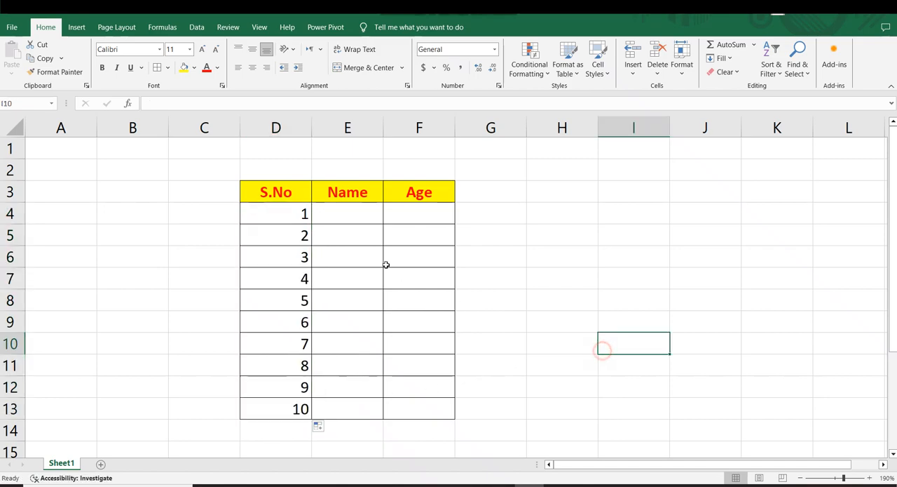
# Center the table body D4:F13 vertically and horizontally
pyautogui.moveTo(278, 206); pyautogui.dragTo(408, 410)
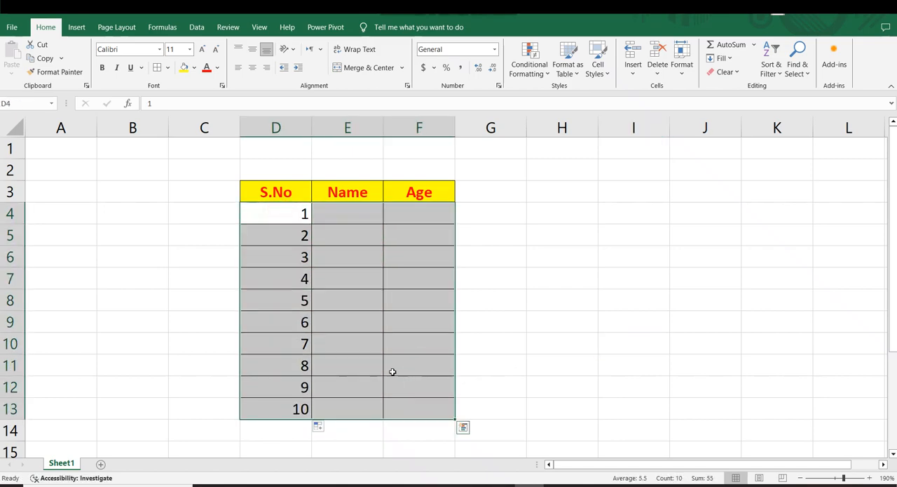
pyautogui.click(252, 49)
pyautogui.click(253, 67)
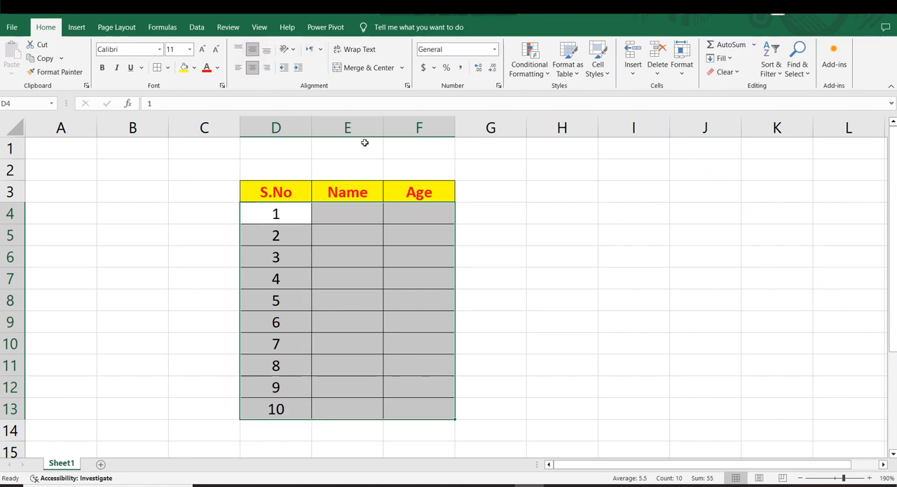
pyautogui.click(531, 207)
# Enter the first person's name in E4 and the age 23 in F4
pyautogui.click(351, 220)
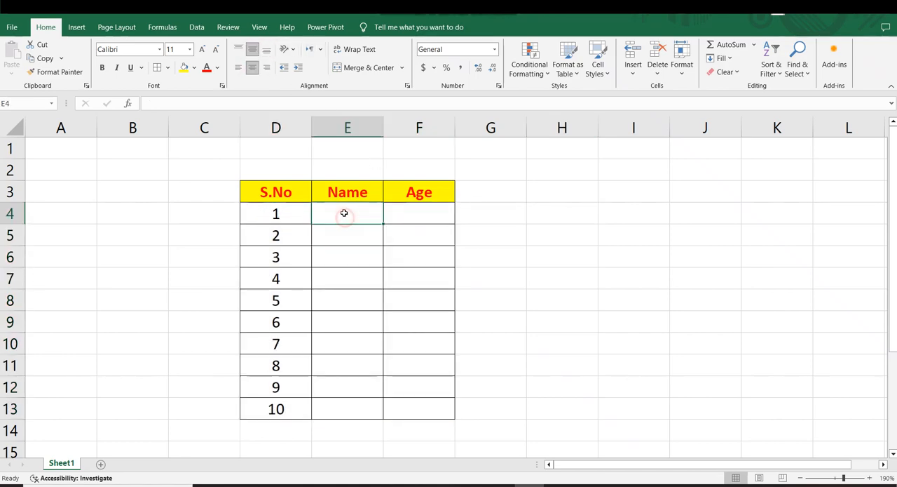
pyautogui.write('ahmad')
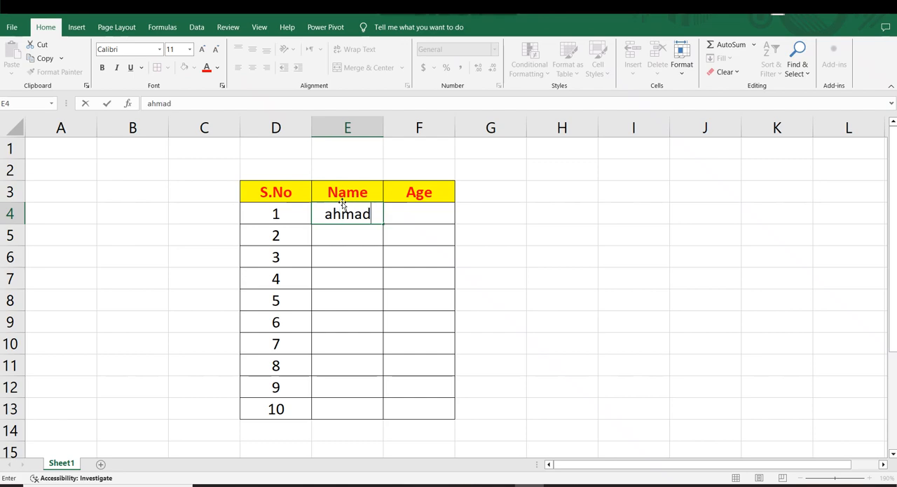
pyautogui.press('Tab')
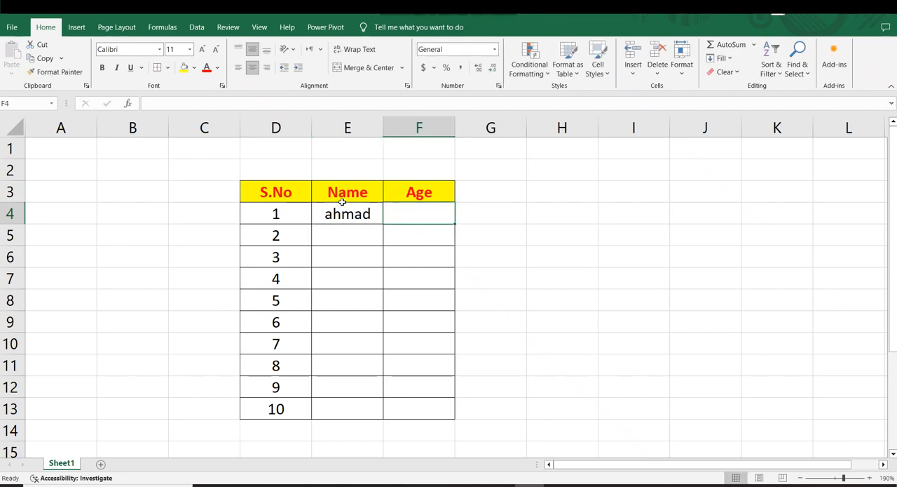
pyautogui.write('23')
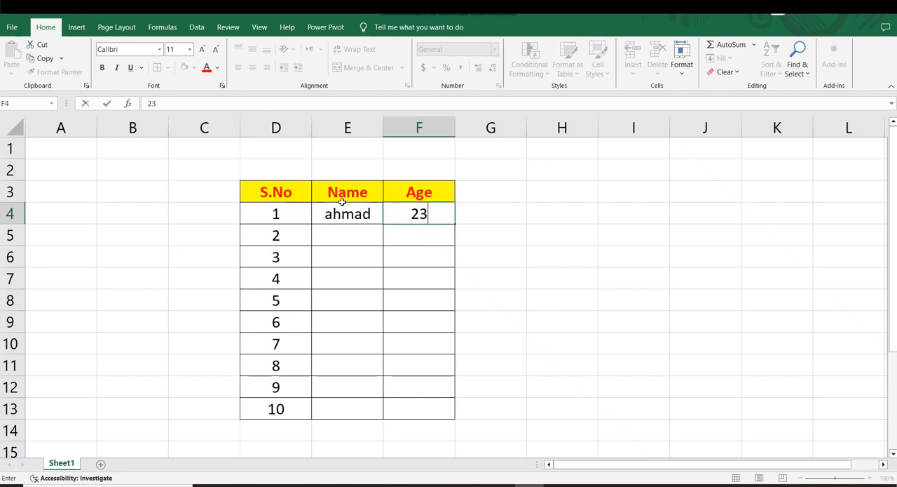
pyautogui.press('Return')
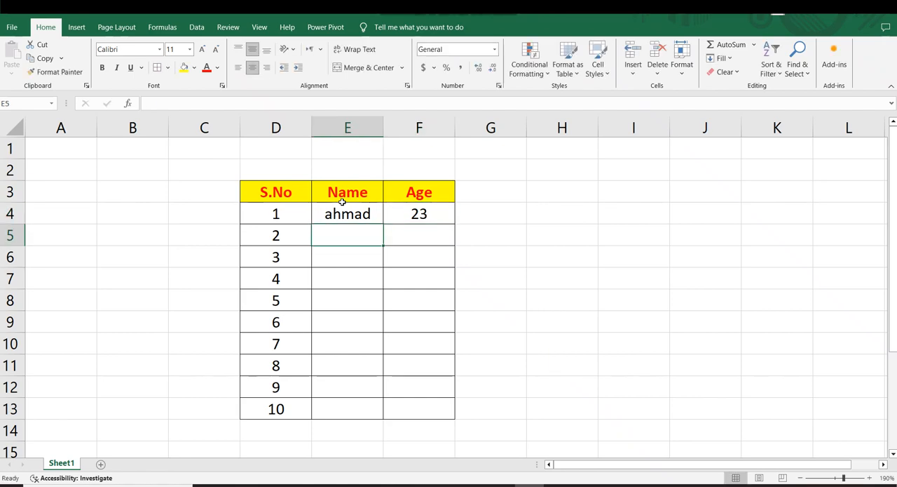
# Enter the second person's name in E5 and the age 22 in F5
pyautogui.write('Abbs')
pyautogui.press('BackSpace')
pyautogui.write('as')
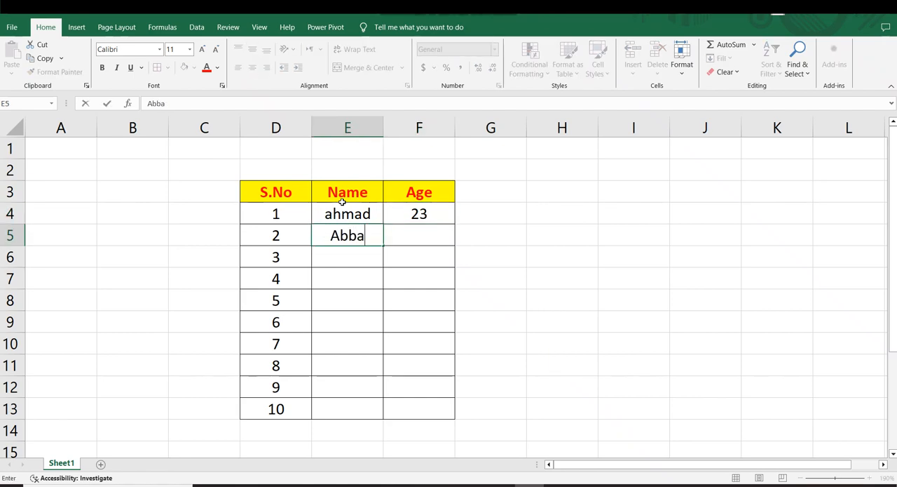
pyautogui.press('Return')
pyautogui.press('Up')
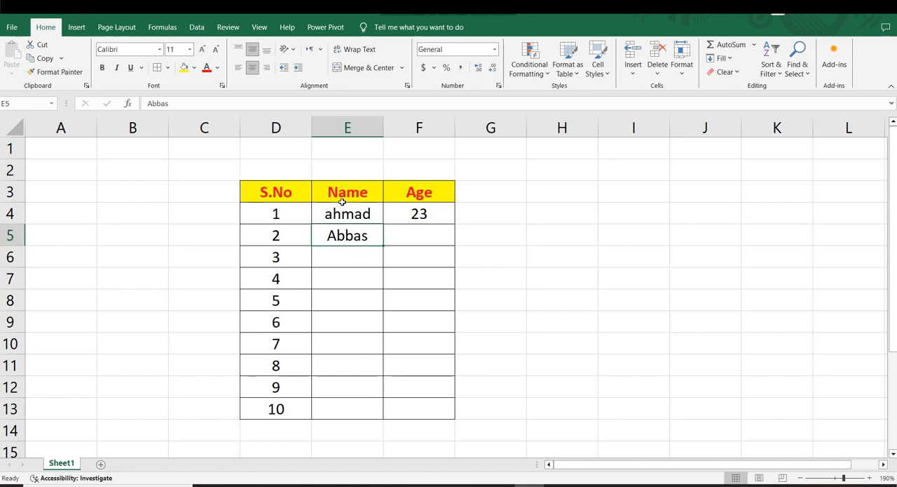
pyautogui.press('Right')
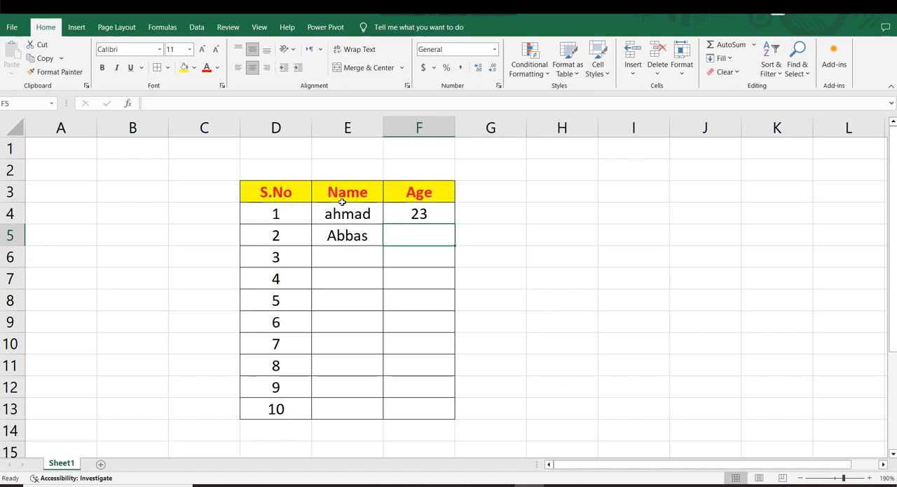
pyautogui.write('22')
pyautogui.press('Return')
pyautogui.press('Left')
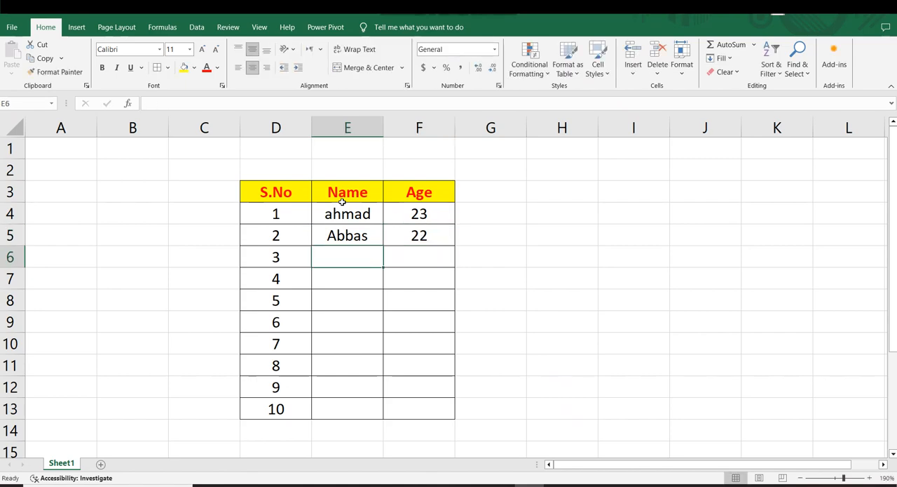
# Enter the third person's name in E6 and the age 23 in F6
pyautogui.write('Mosa')
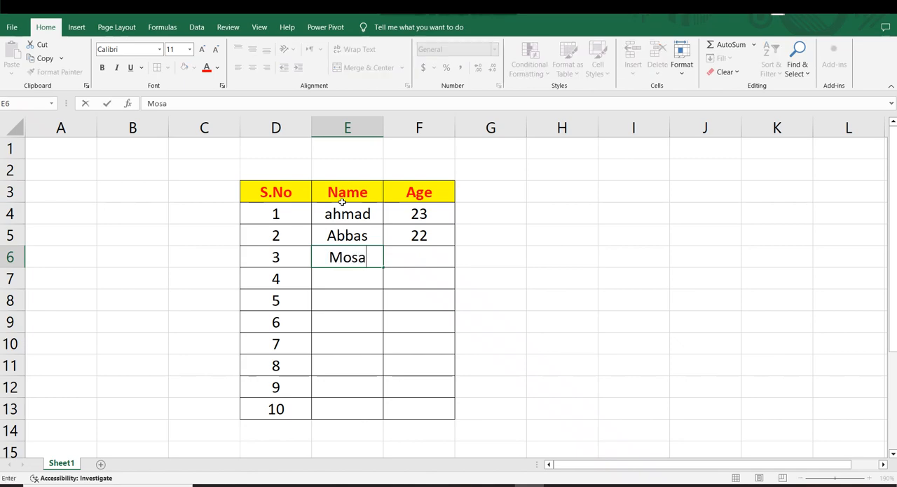
pyautogui.press('Tab')
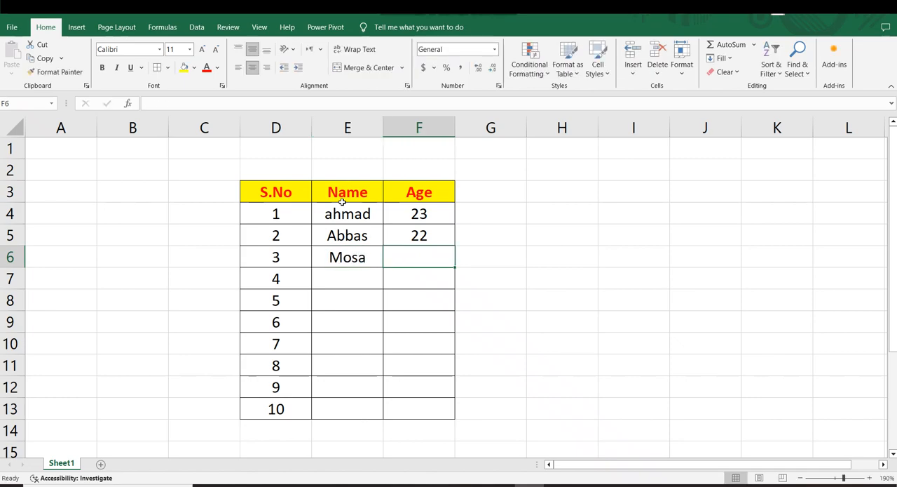
pyautogui.write('23')
pyautogui.press('Return')
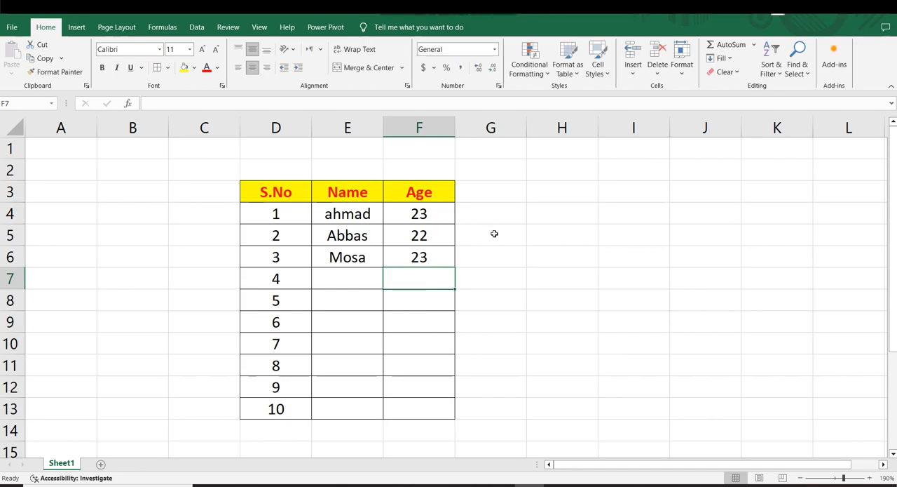
pyautogui.click(358, 219)
pyautogui.click(357, 233)
pyautogui.click(351, 260)
pyautogui.click(459, 255)
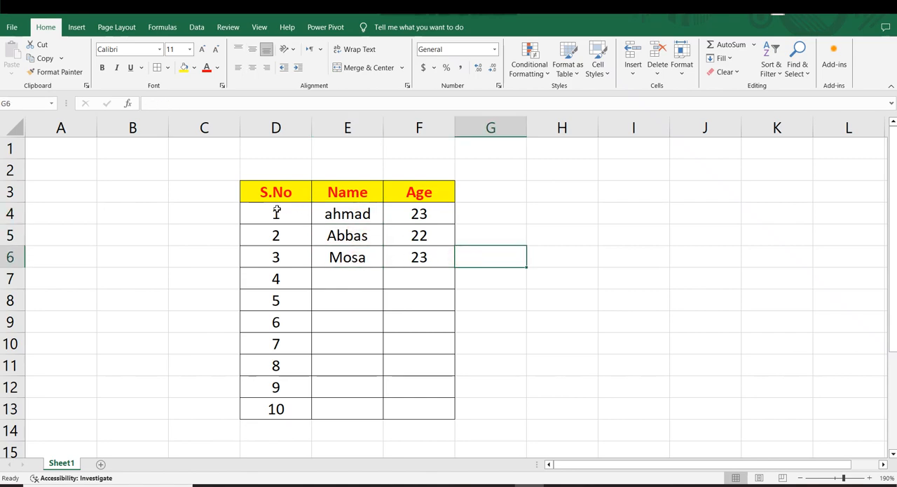
pyautogui.moveTo(327, 211); pyautogui.dragTo(437, 256)
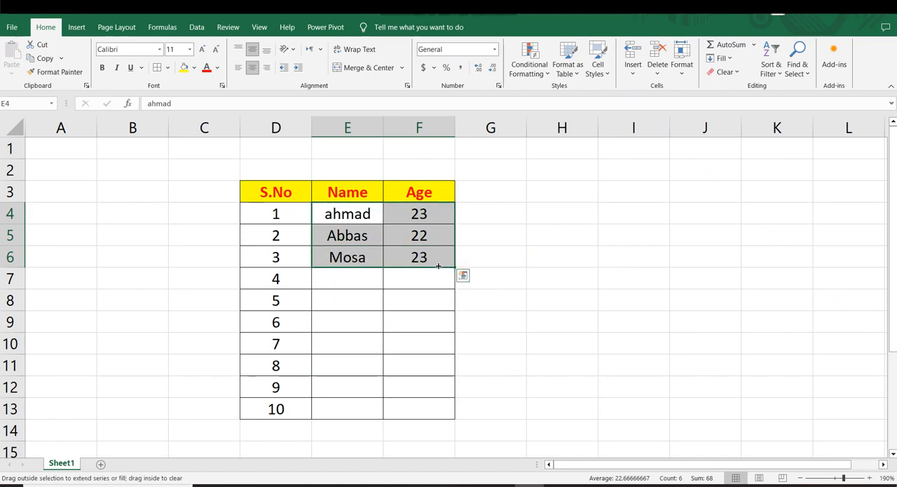
pyautogui.click(515, 256)
# Repeat the three names from E4:E6 down the Name column through E13
pyautogui.moveTo(332, 214); pyautogui.dragTo(377, 418)
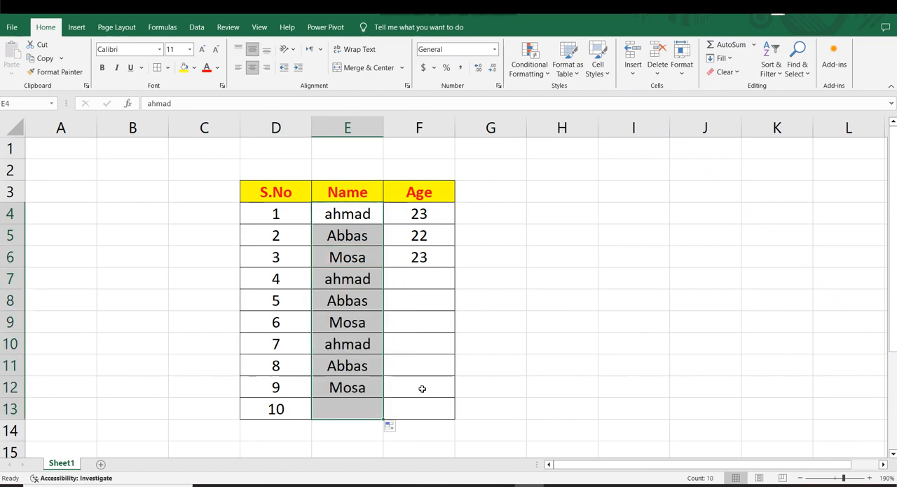
pyautogui.click(524, 362)
# Copy the three ages in F4:F6 into F7:F9 and F10:F12 of the Age column
pyautogui.moveTo(419, 216); pyautogui.dragTo(422, 256)
pyautogui.hotkey('ctrl', 'c')
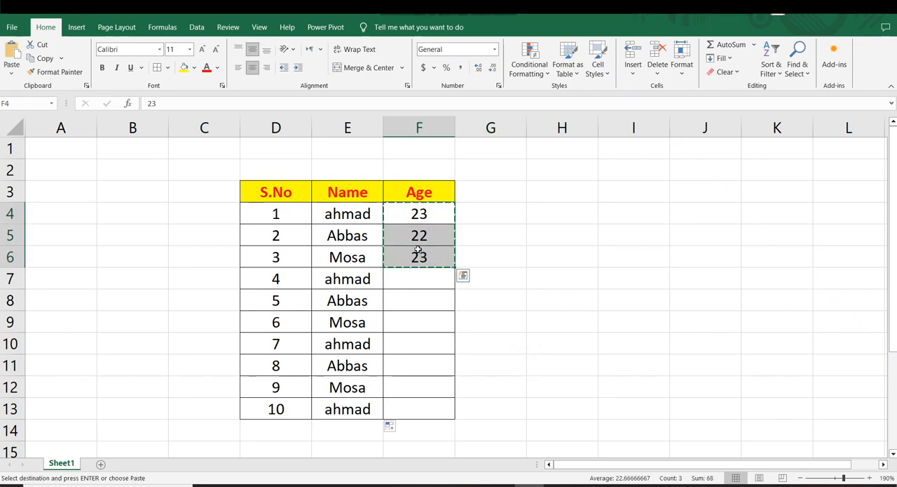
pyautogui.moveTo(410, 277); pyautogui.dragTo(408, 330)
pyautogui.hotkey('ctrl', 'v')
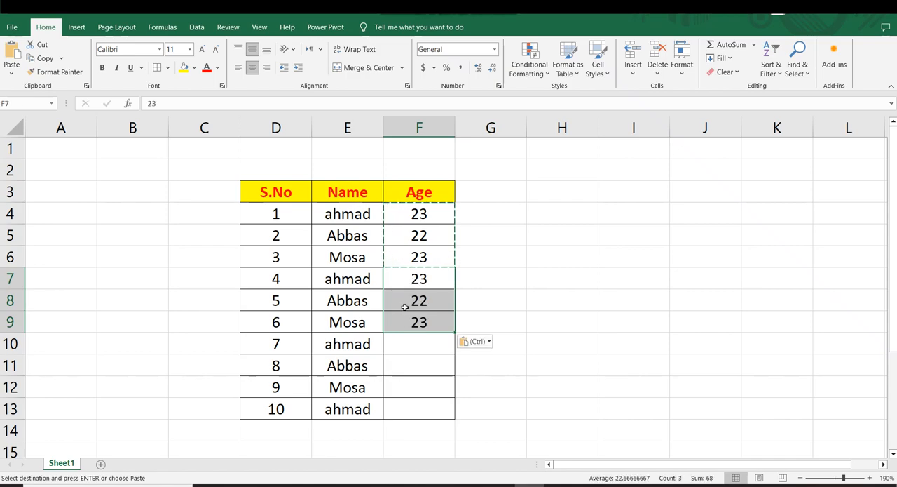
pyautogui.hotkey('ctrl', 'c')
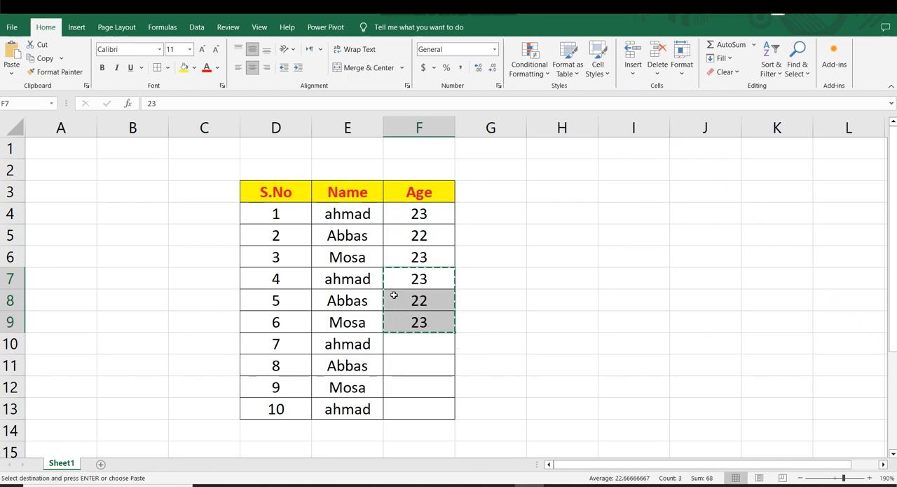
pyautogui.moveTo(420, 342); pyautogui.dragTo(417, 398)
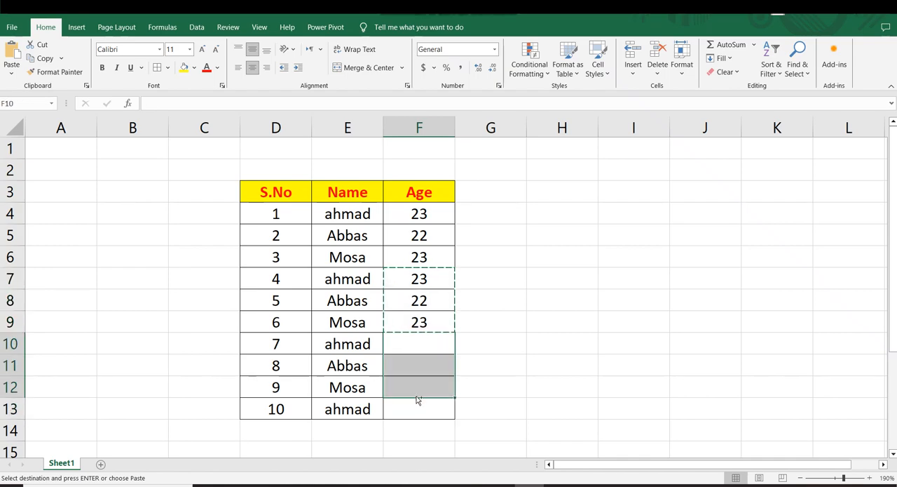
pyautogui.hotkey('ctrl', 'v')
pyautogui.click(554, 359)
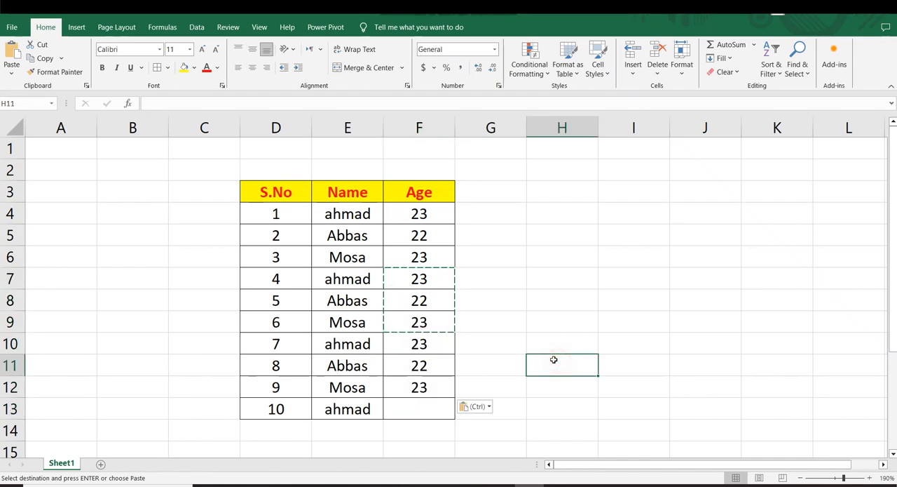
# Enter the age 23 in F13 to complete the table's tenth row
pyautogui.click(401, 410)
pyautogui.write('23')
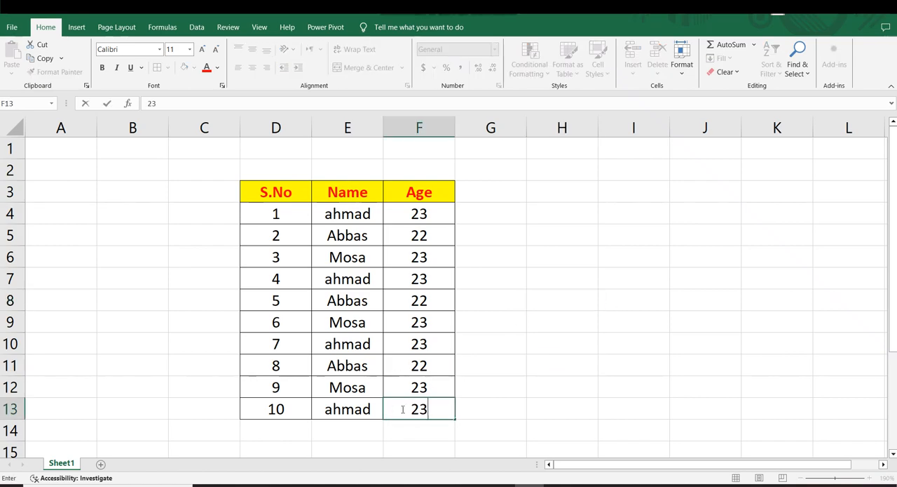
pyautogui.click(557, 321)
pyautogui.click(568, 264)
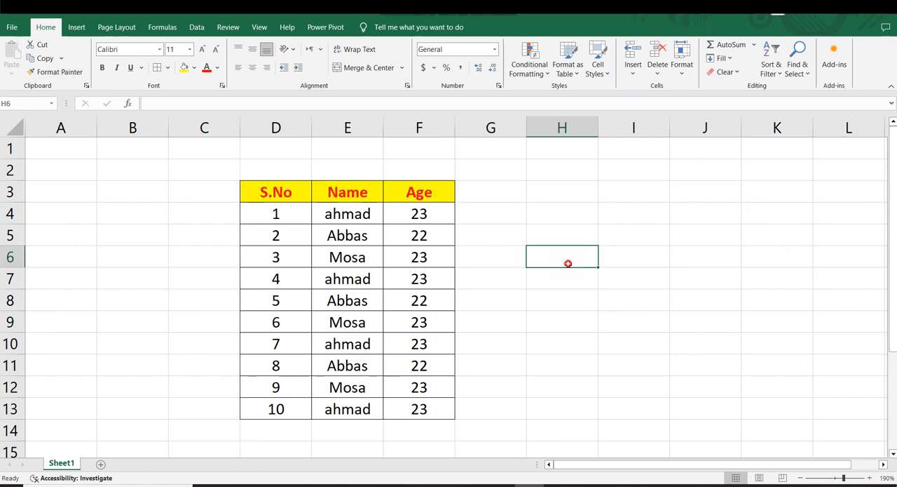
pyautogui.click(501, 230)
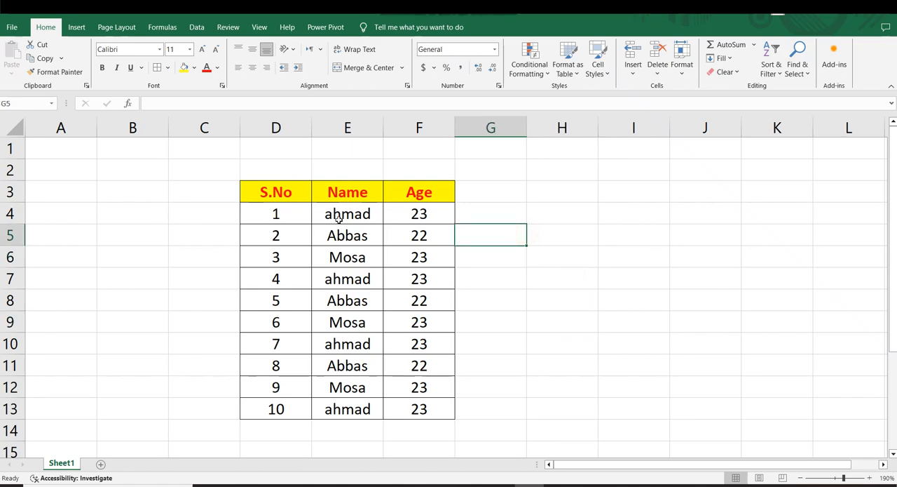
pyautogui.click(488, 215)
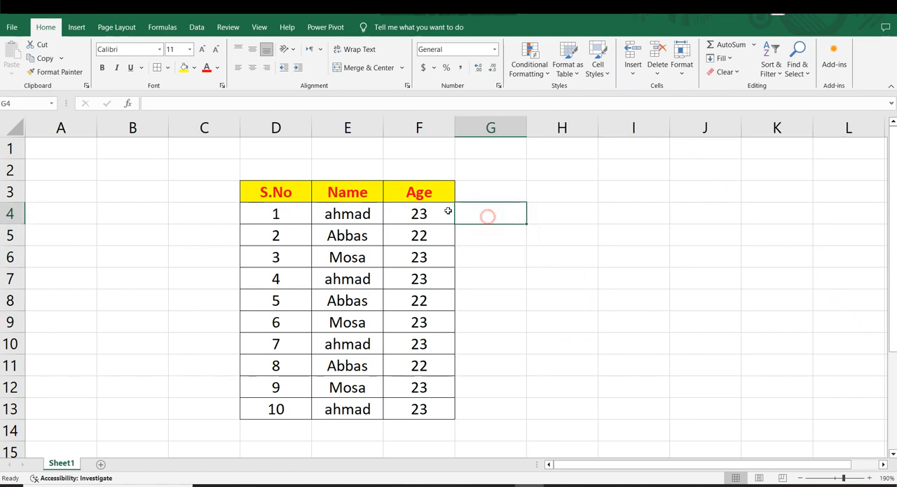
pyautogui.click(342, 208)
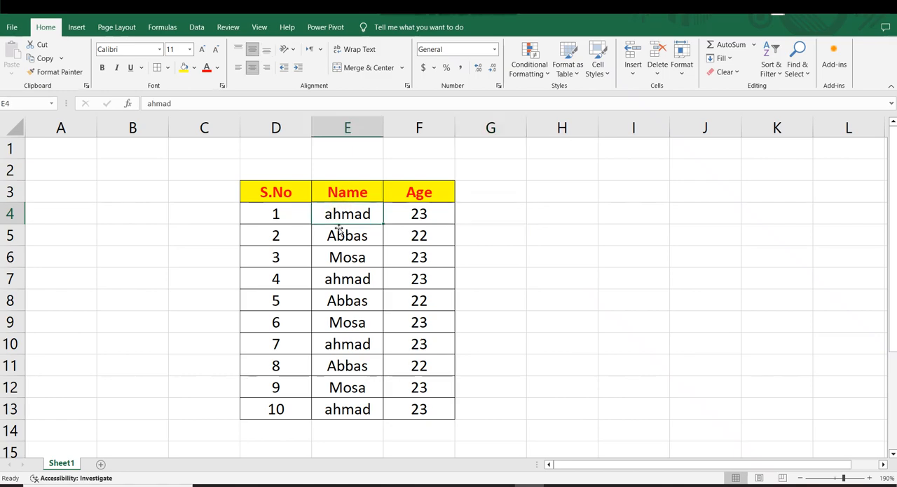
pyautogui.click(337, 278)
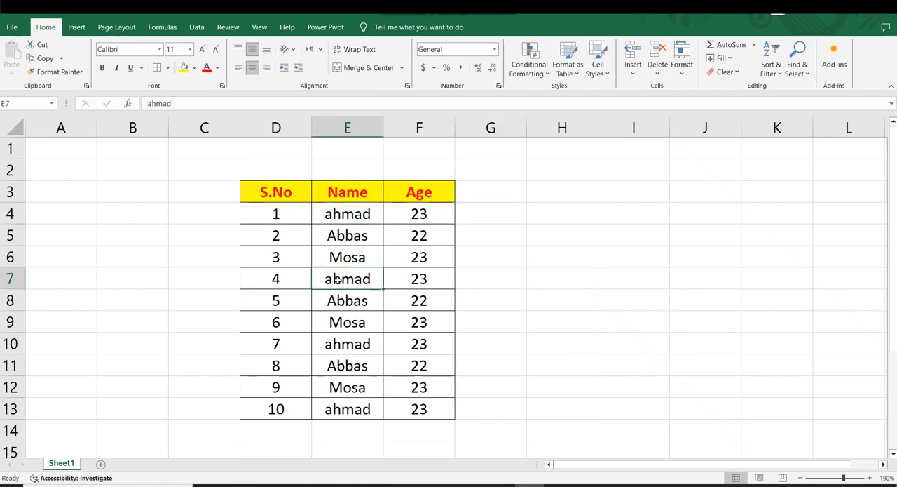
pyautogui.click(337, 345)
pyautogui.click(562, 345)
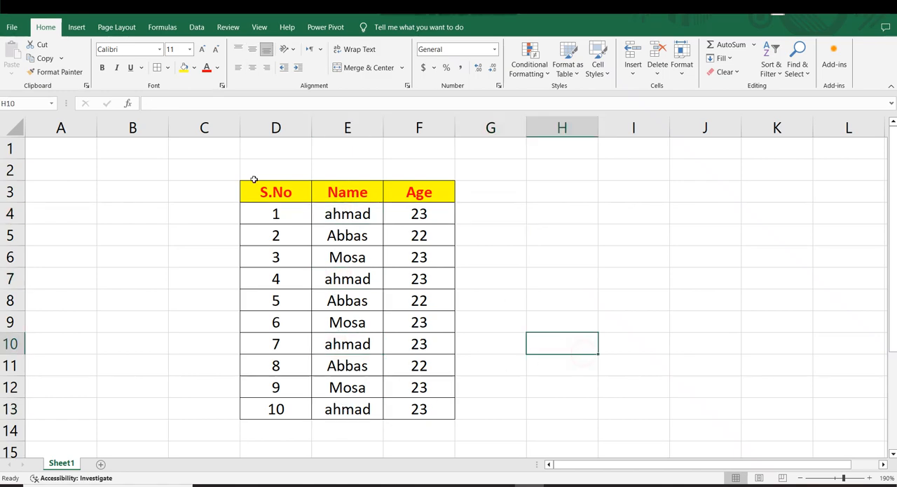
# Try to remove duplicate rows from D4:F13 by comparing the S.No, Name and Age columns
pyautogui.moveTo(274, 211); pyautogui.dragTo(425, 408)
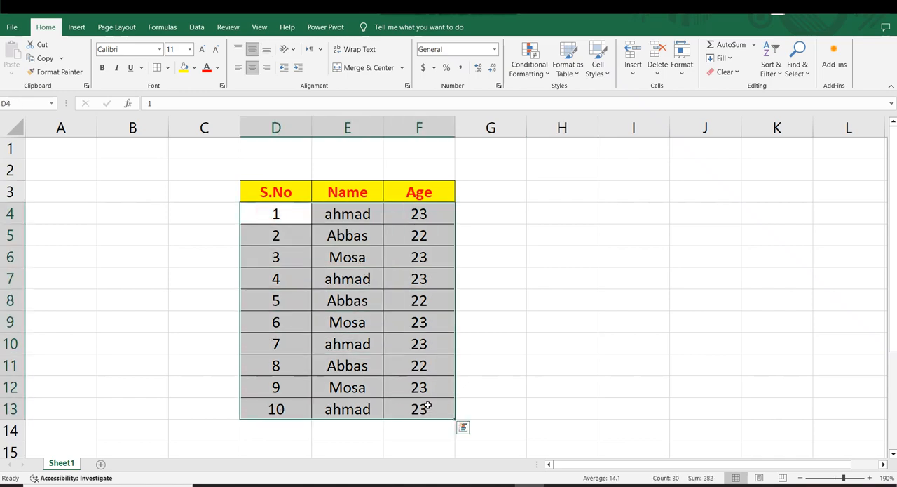
pyautogui.click(197, 26)
pyautogui.click(559, 57)
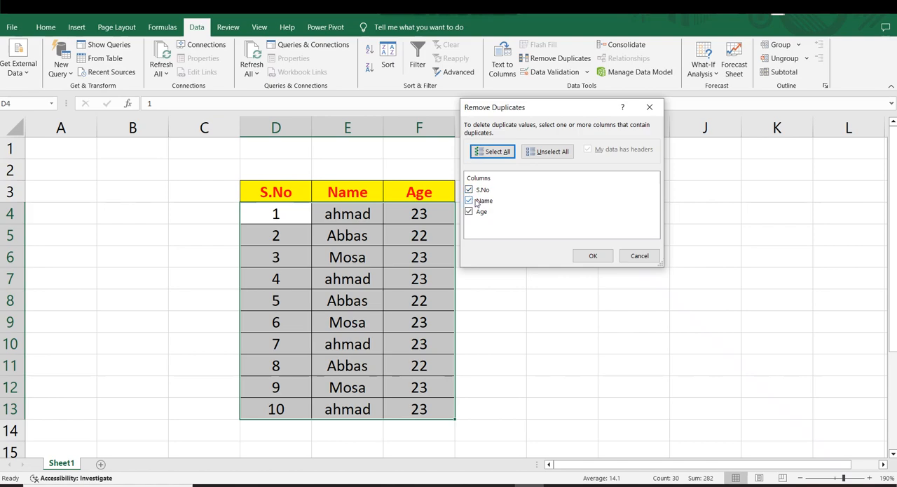
pyautogui.click(586, 257)
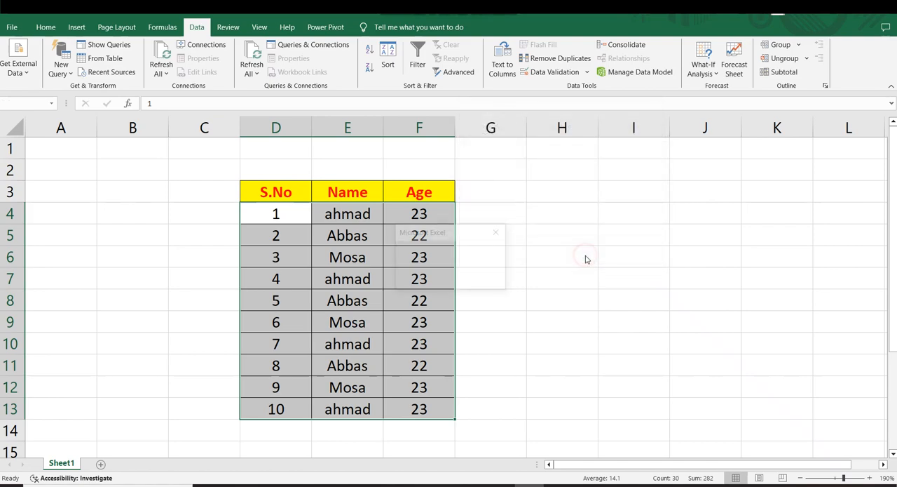
pyautogui.click(451, 279)
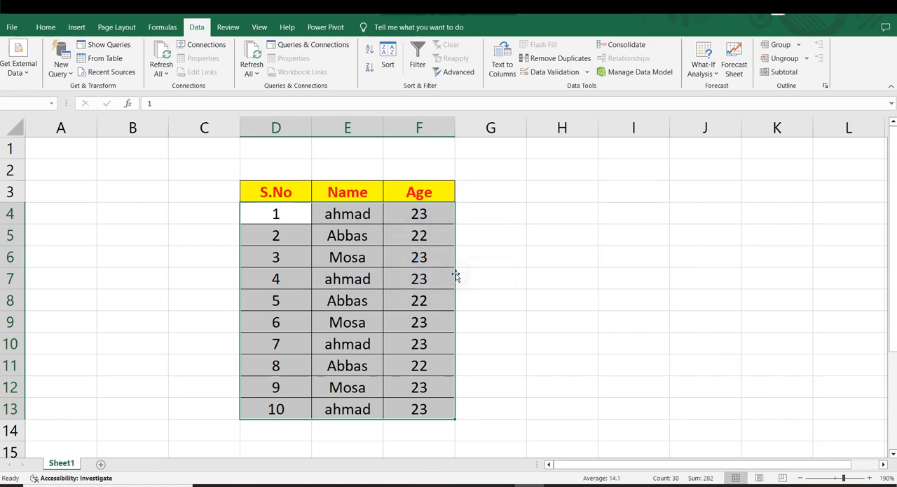
pyautogui.click(504, 262)
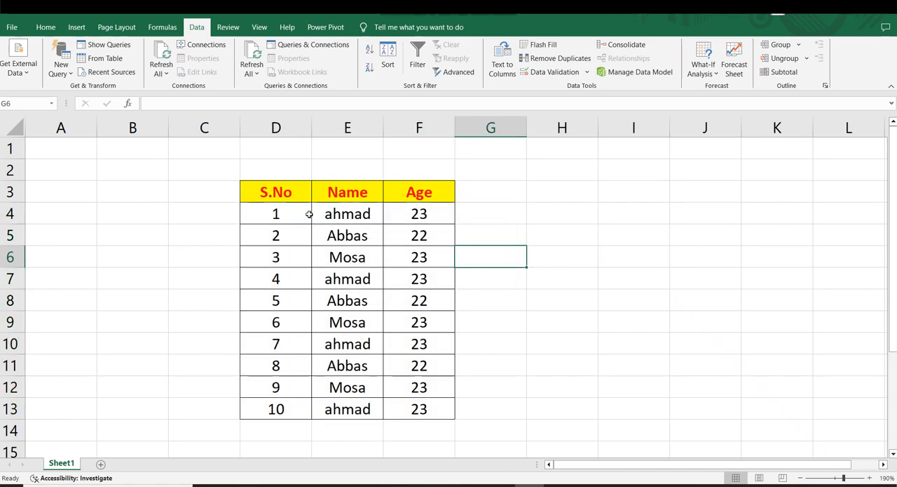
# Remove duplicates from the Name column E4:E13 only, continuing with the current selection
pyautogui.moveTo(335, 214); pyautogui.dragTo(354, 399)
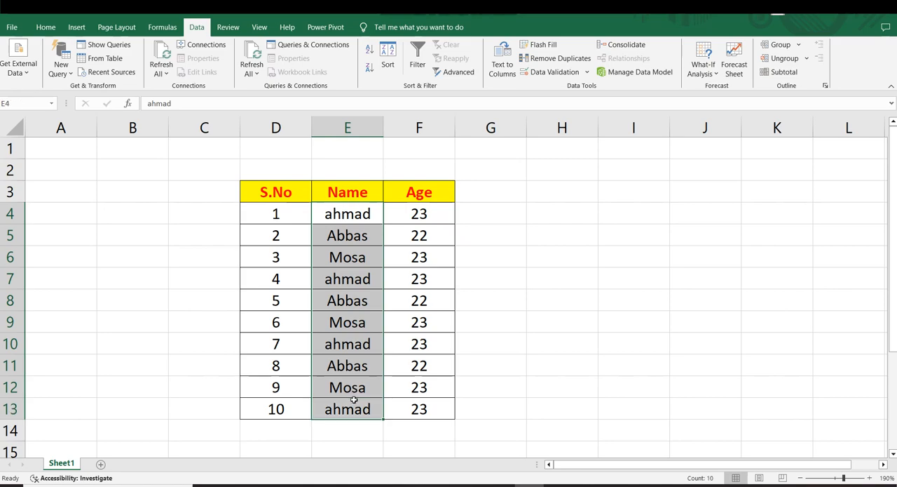
pyautogui.click(547, 62)
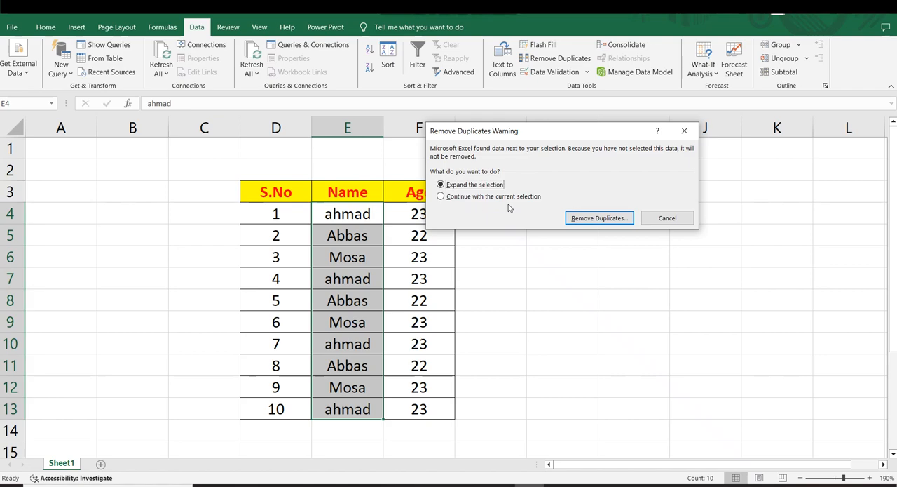
pyautogui.click(468, 197)
pyautogui.click(599, 217)
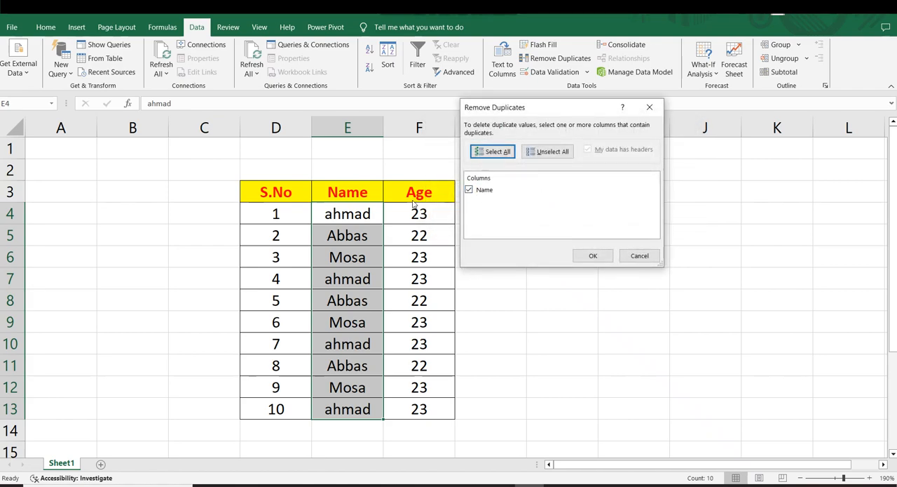
pyautogui.click(593, 255)
pyautogui.click(450, 280)
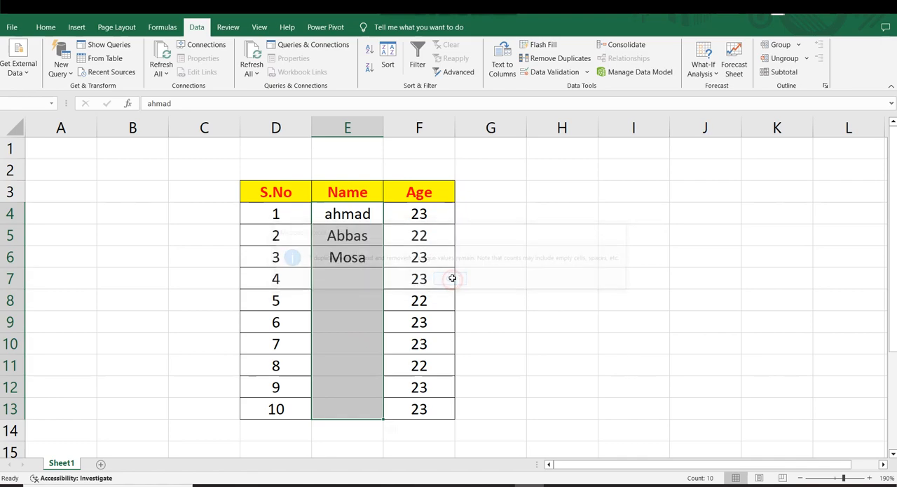
pyautogui.click(534, 273)
pyautogui.moveTo(347, 216); pyautogui.dragTo(347, 257)
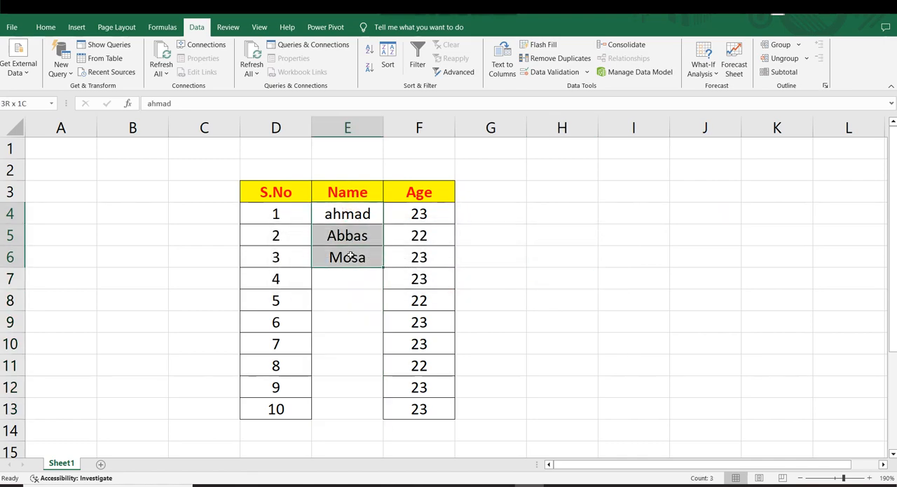
pyautogui.click(474, 272)
# Remove duplicates from the Age column F4:F13 only, continuing with the current selection
pyautogui.moveTo(402, 213); pyautogui.dragTo(413, 410)
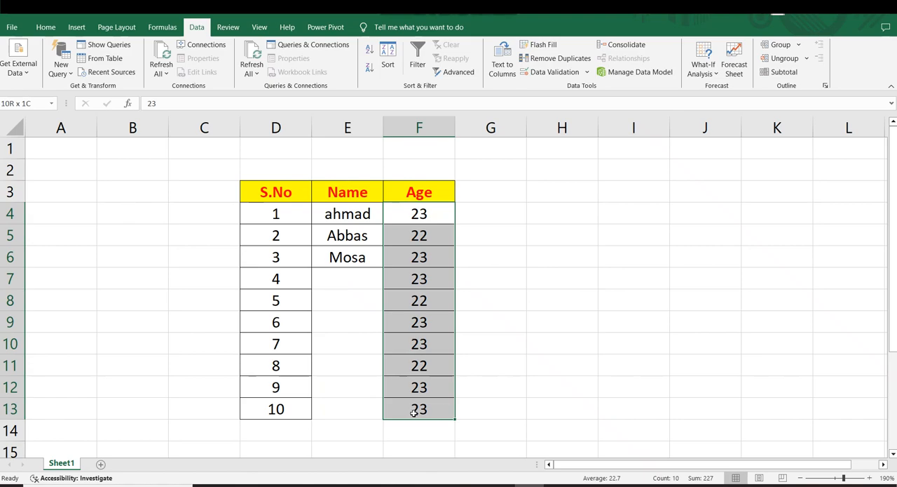
pyautogui.click(552, 57)
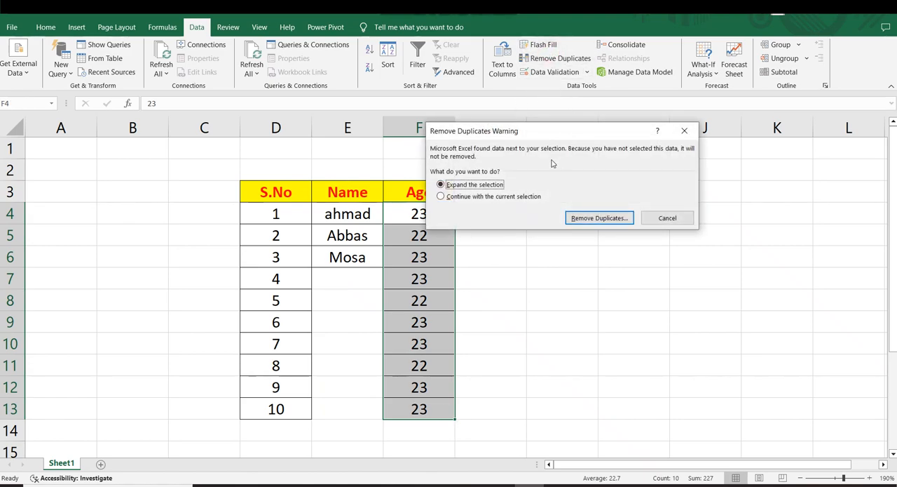
pyautogui.click(448, 198)
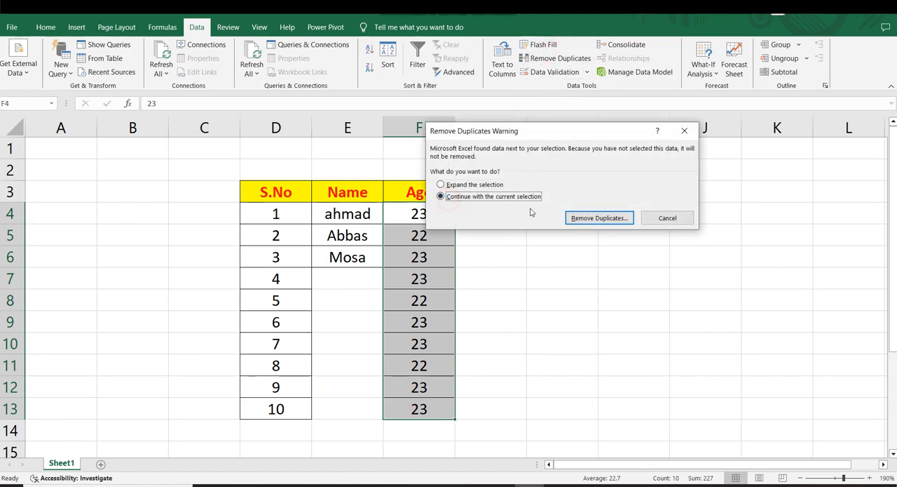
pyautogui.click(592, 218)
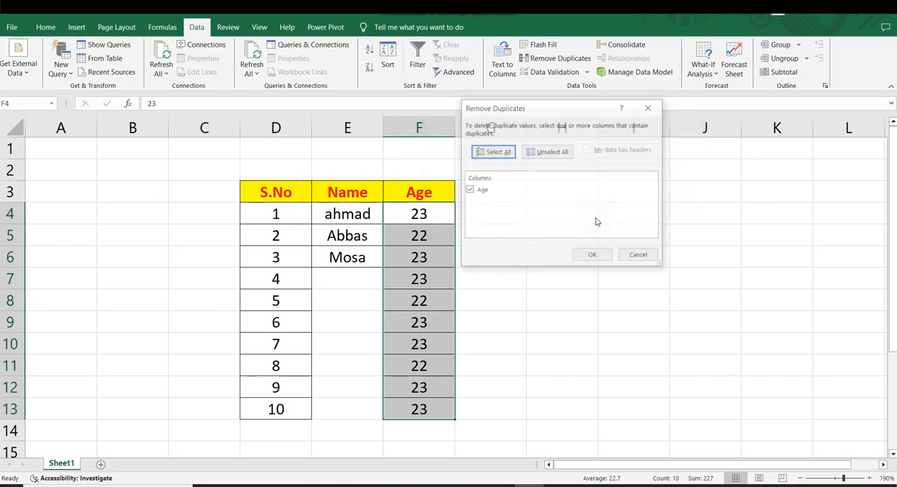
pyautogui.click(593, 256)
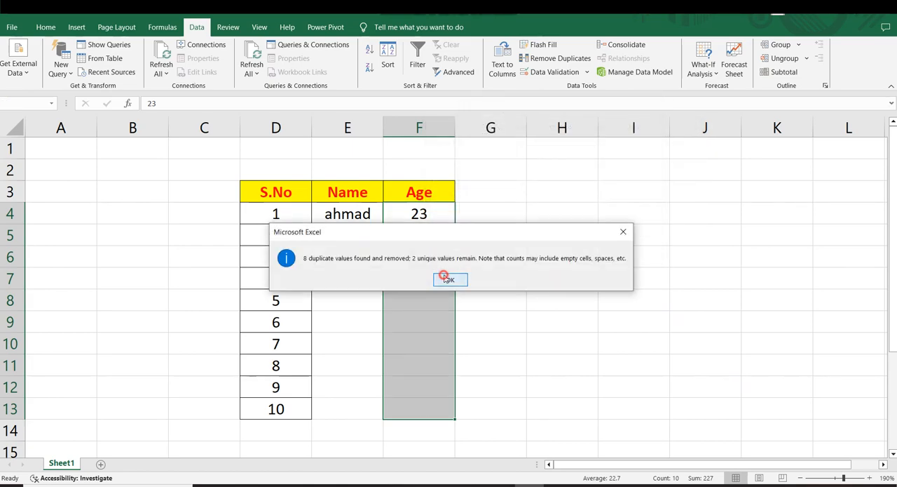
pyautogui.click(442, 279)
pyautogui.click(532, 274)
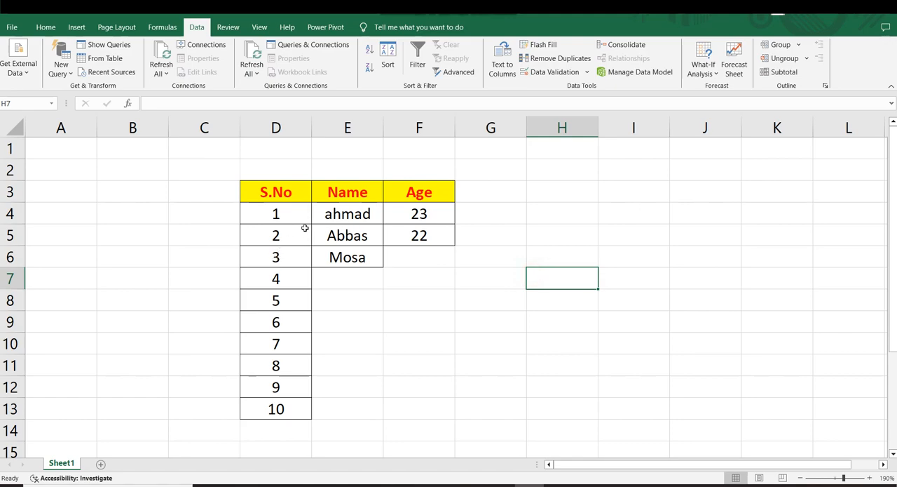
# Undo the duplicate removals in the Age and Name columns
pyautogui.moveTo(276, 215); pyautogui.dragTo(273, 370)
pyautogui.click(446, 348)
pyautogui.hotkey('ctrl', 'z')
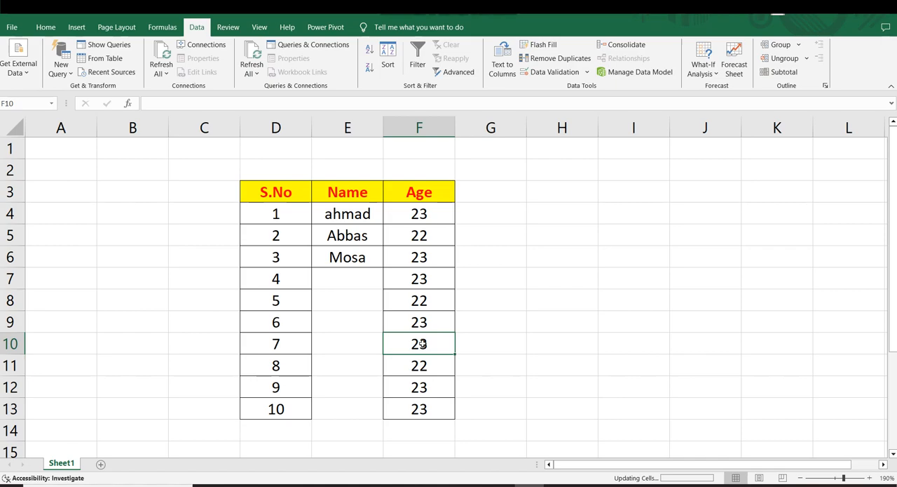
pyautogui.hotkey('ctrl', 'z')
pyautogui.click(507, 186)
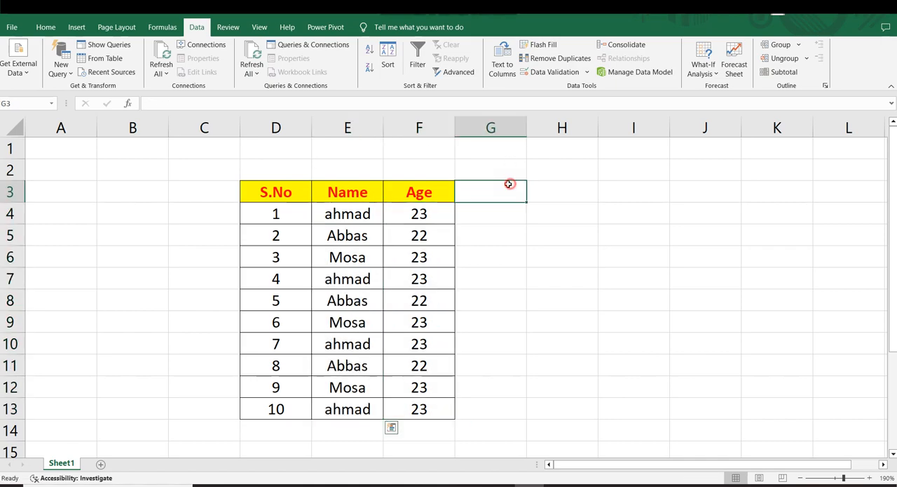
# Remove duplicate rows from D4:F13 by comparing only the Name and Age columns, leaving S.No out of the comparison
pyautogui.moveTo(272, 209); pyautogui.dragTo(402, 401)
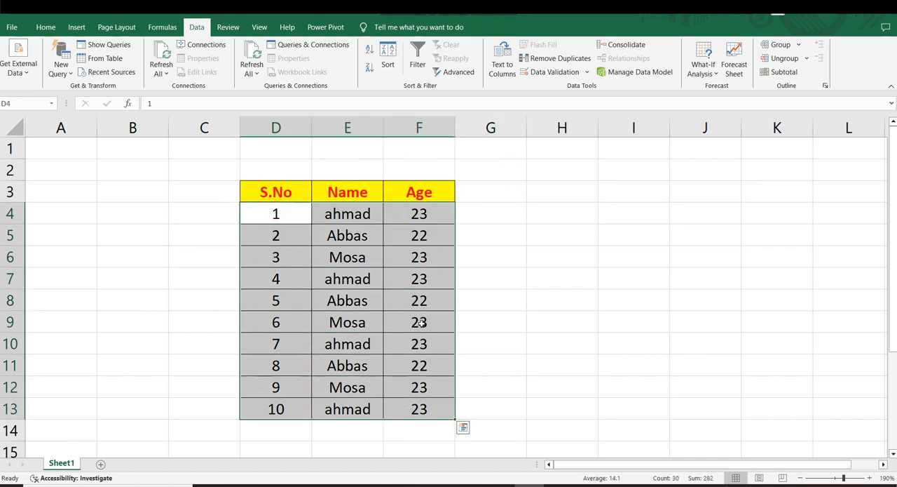
pyautogui.click(544, 63)
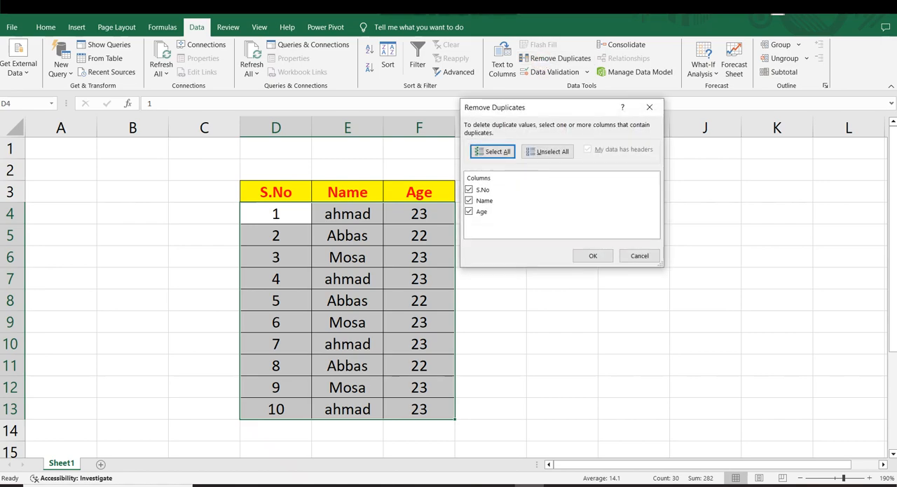
pyautogui.click(502, 151)
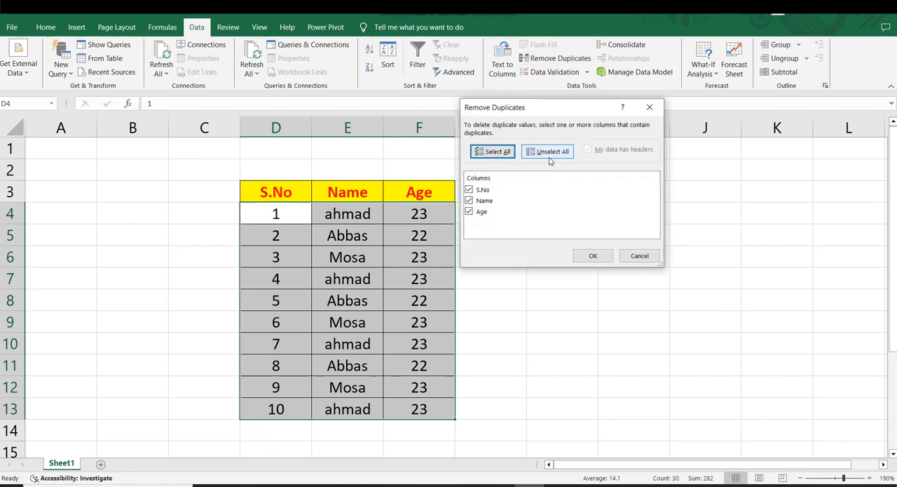
pyautogui.click(474, 190)
pyautogui.click(469, 190)
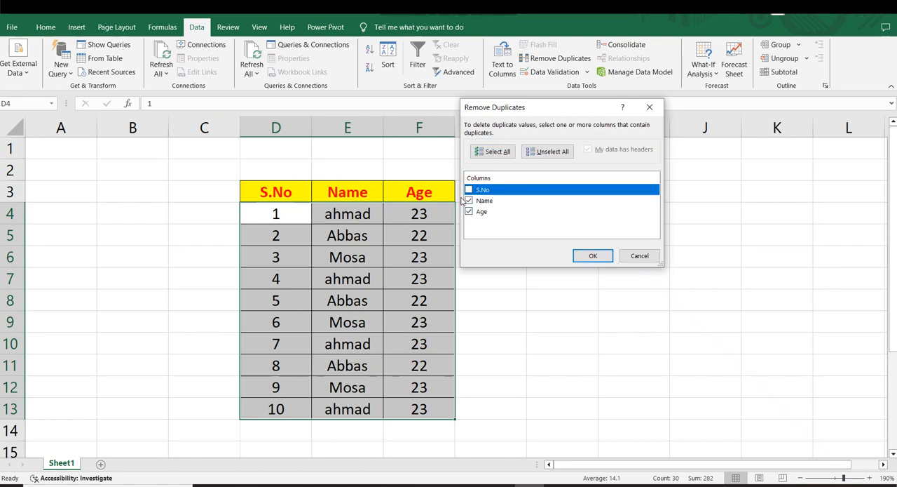
pyautogui.click(593, 256)
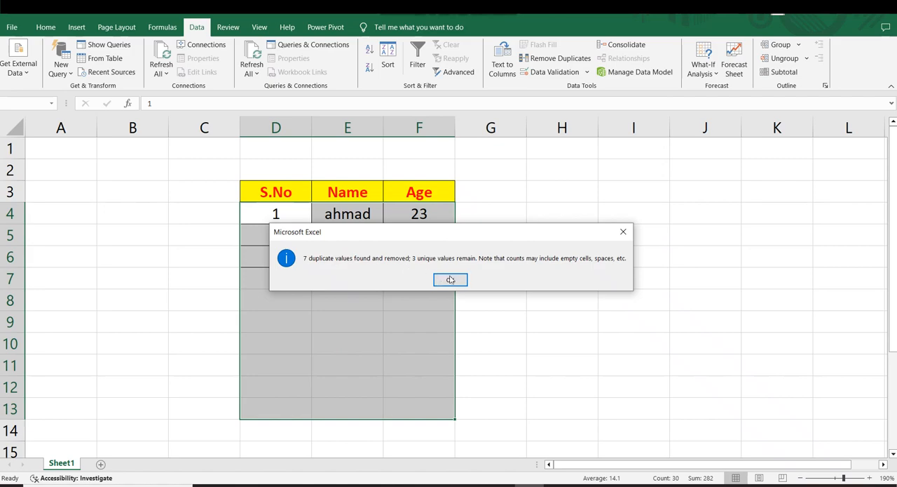
pyautogui.click(450, 279)
pyautogui.click(515, 274)
pyautogui.click(342, 212)
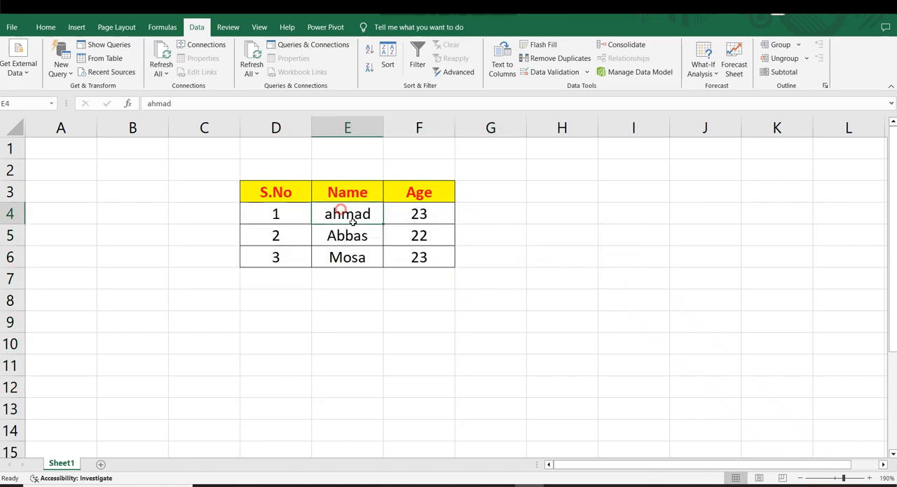
pyautogui.moveTo(352, 219); pyautogui.dragTo(437, 252)
pyautogui.click(689, 231)
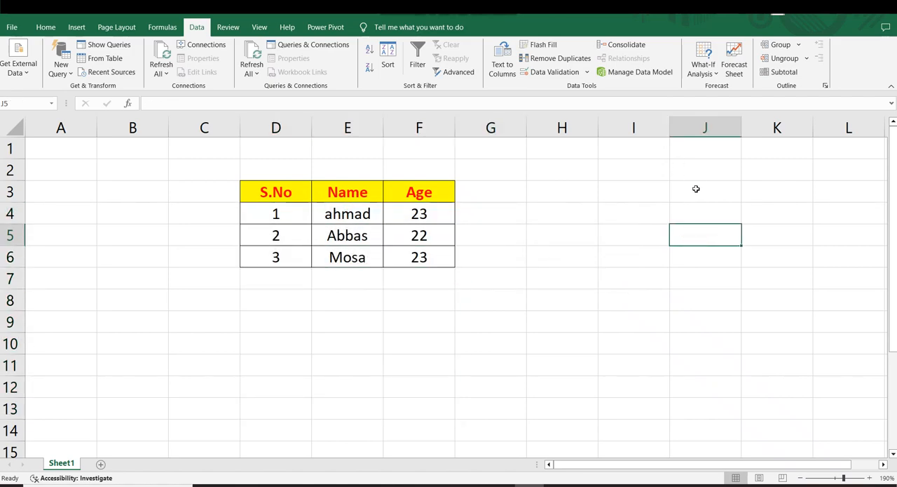